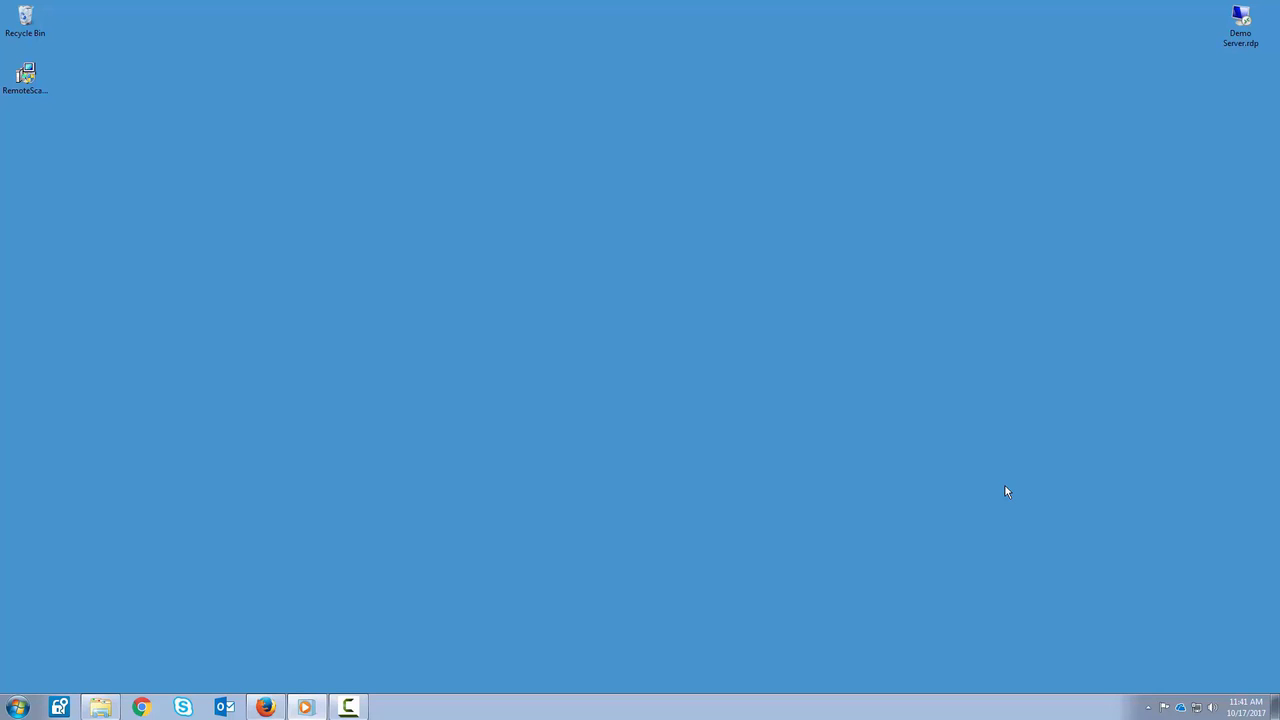
Open the RemoteScan Enterprise Server registration and select the Intel(R) 82579LM Gigabit Network Connection as the network card.
{"action": "left_click", "coordinate": [1148, 707]}
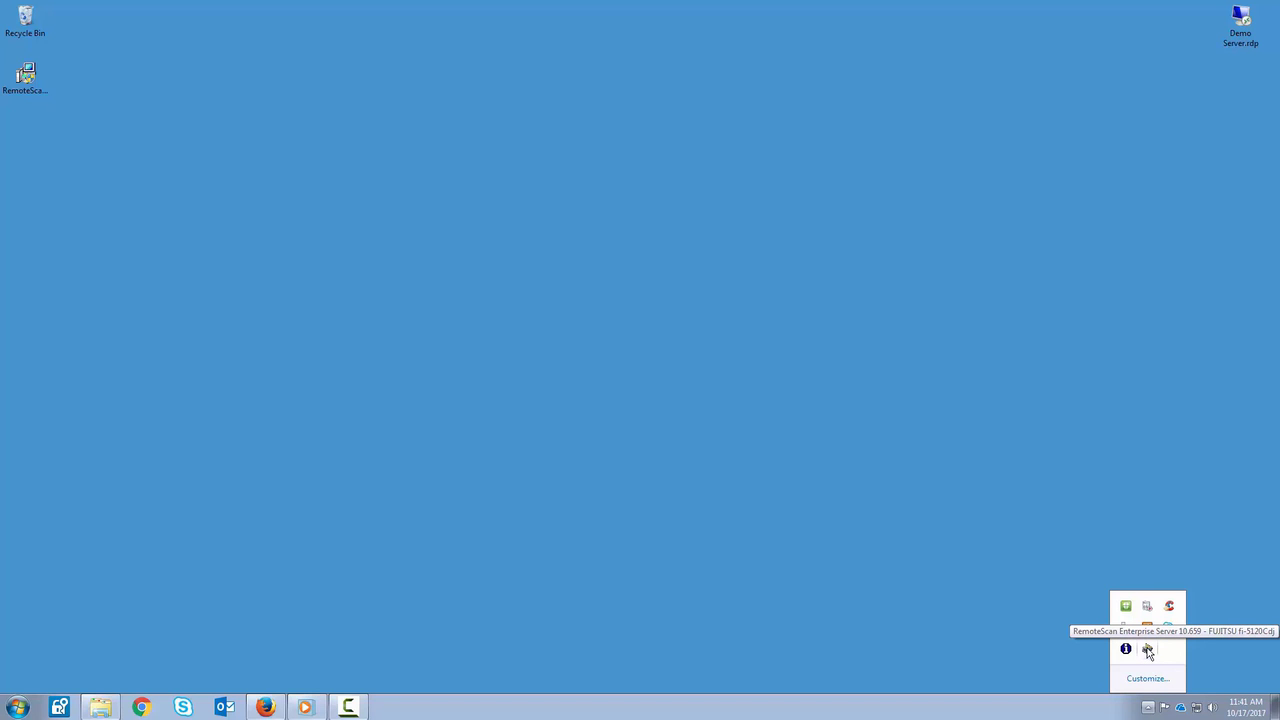
{"action": "right_click", "coordinate": [1148, 650]}
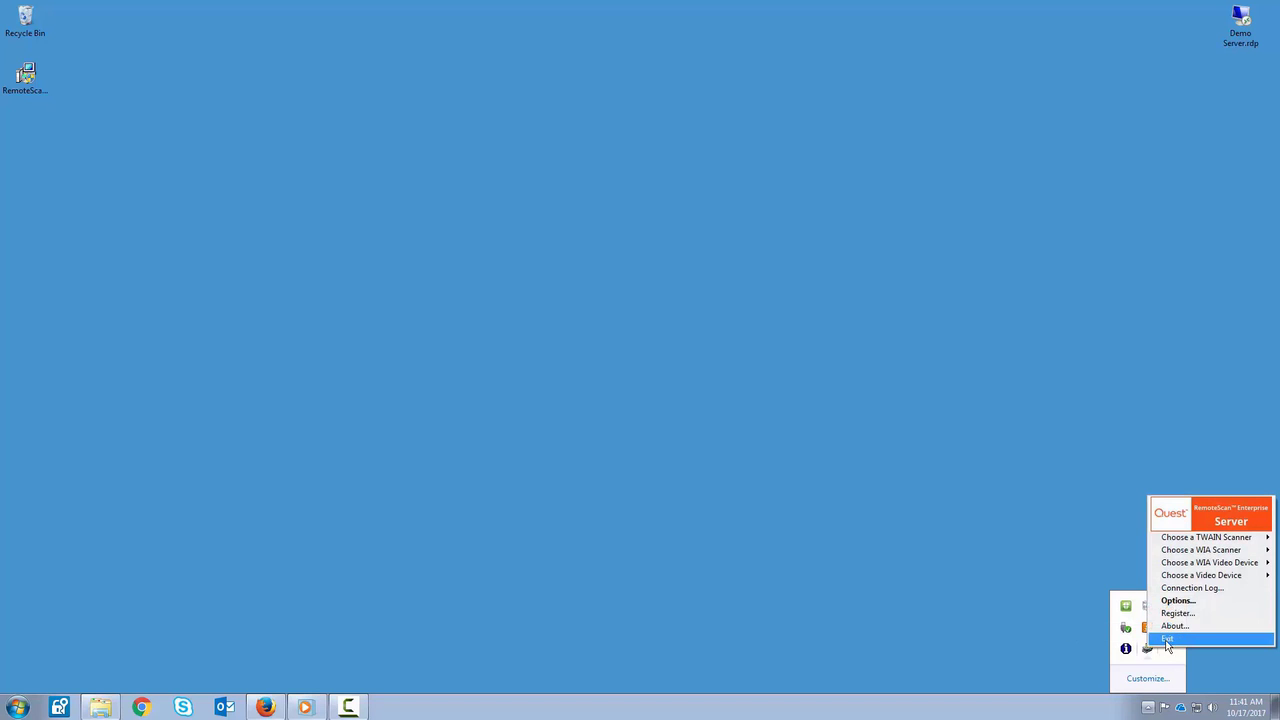
{"action": "left_click", "coordinate": [1176, 613]}
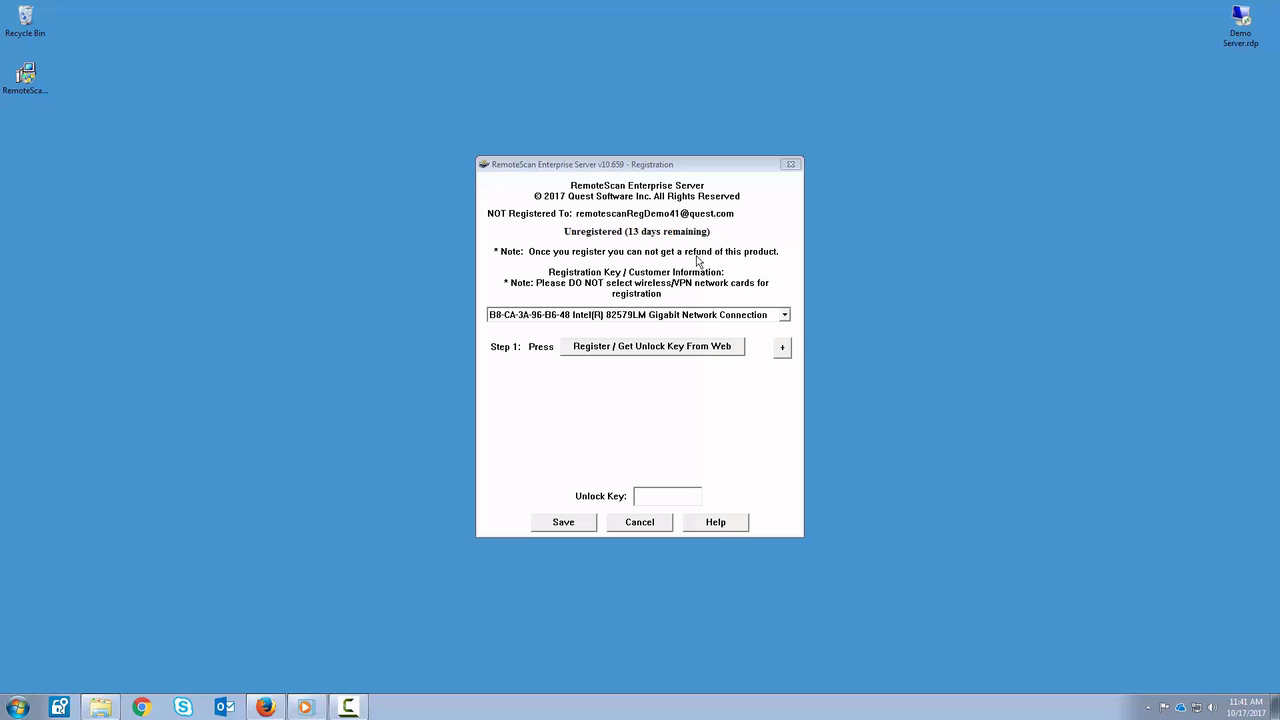
{"action": "left_click", "coordinate": [784, 315]}
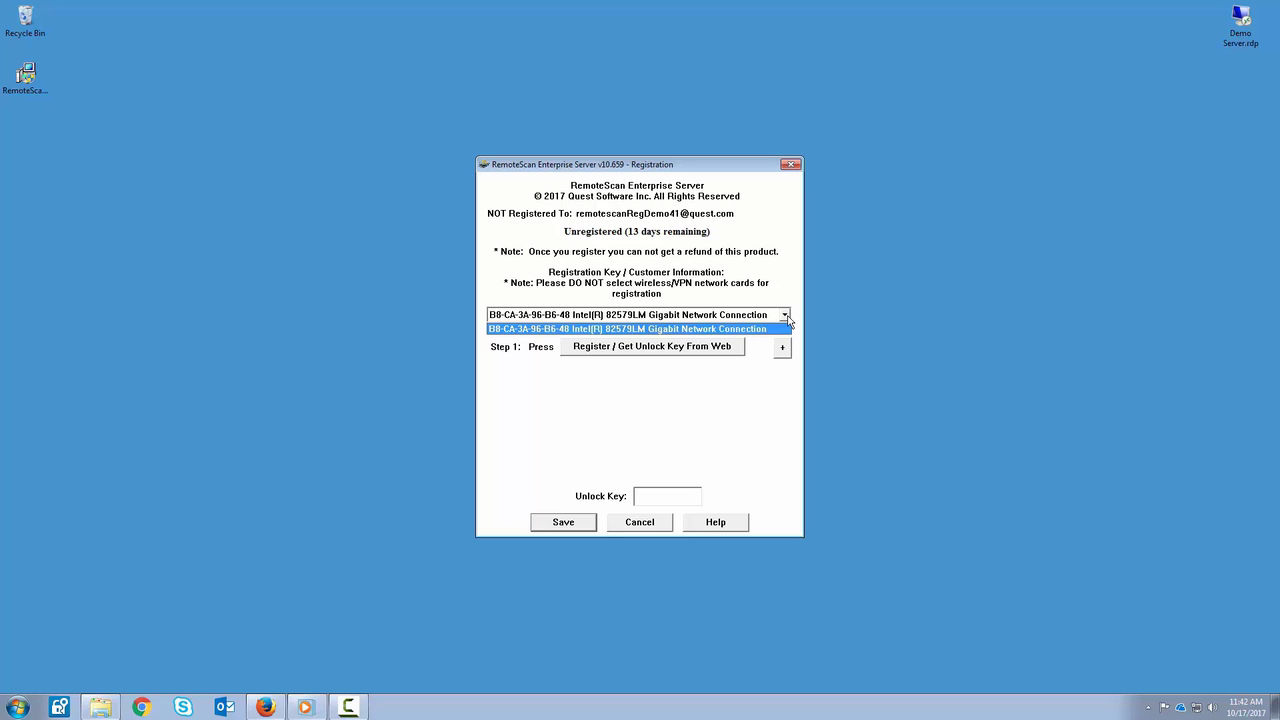
{"action": "left_click", "coordinate": [761, 316]}
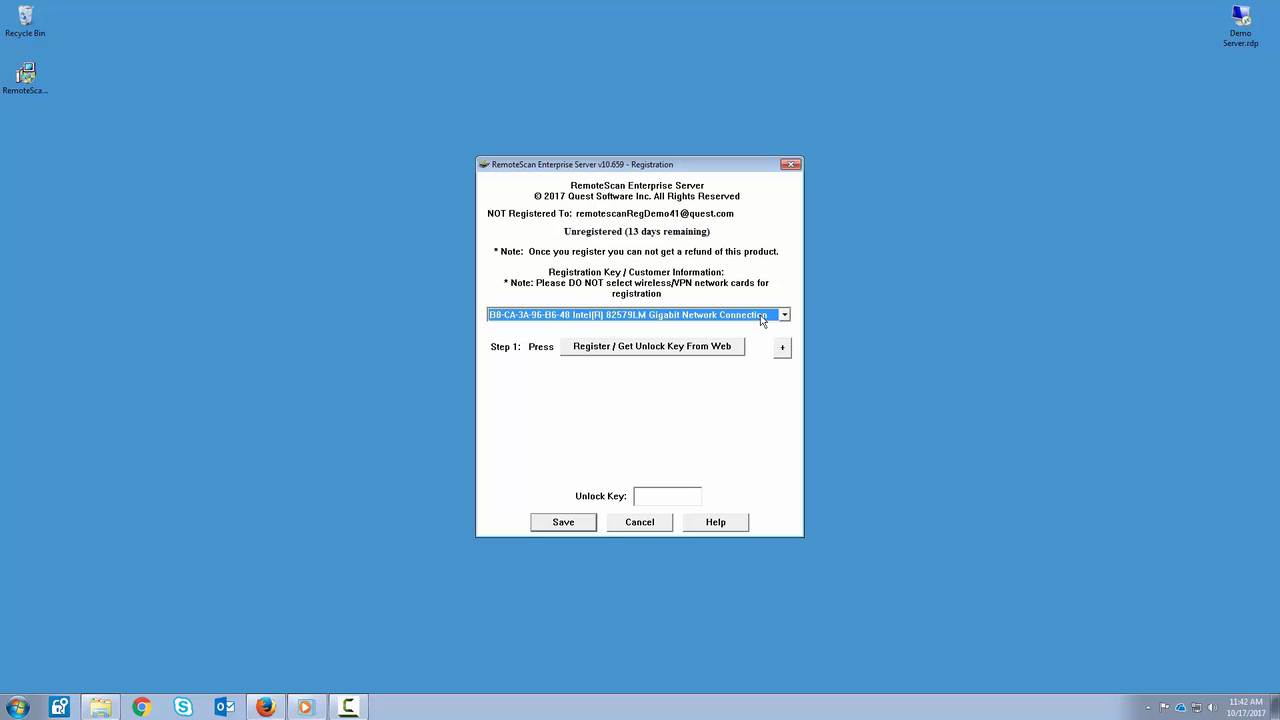
Register by retrieving the unlock key from the web and save the registration.
{"action": "left_click", "coordinate": [637, 346]}
{"action": "key", "text": "Return"}
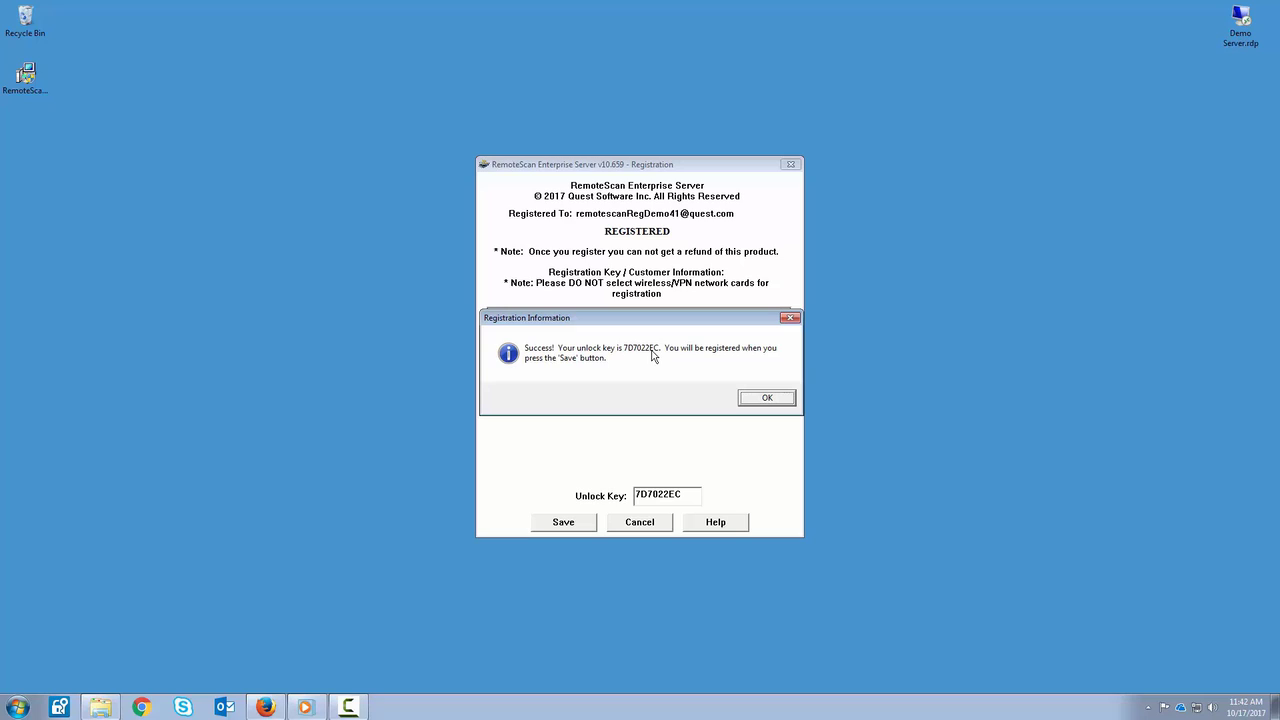
{"action": "left_click", "coordinate": [765, 399]}
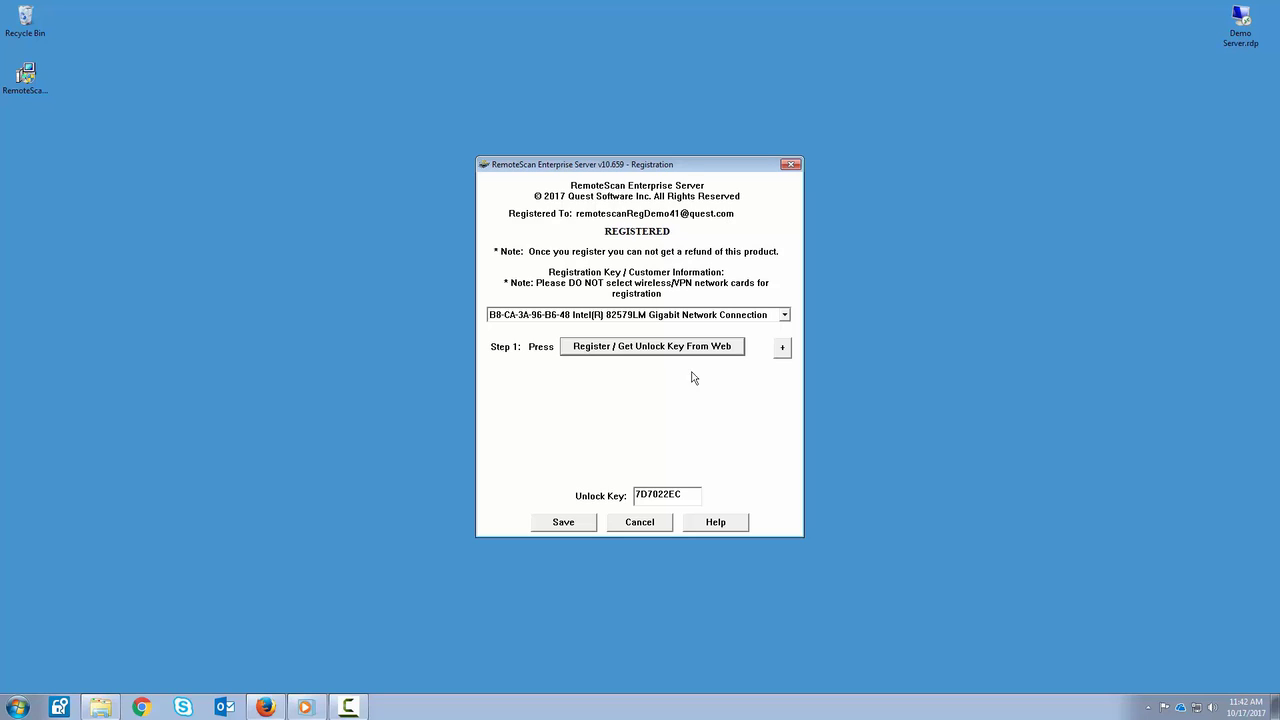
{"action": "left_click", "coordinate": [563, 523]}
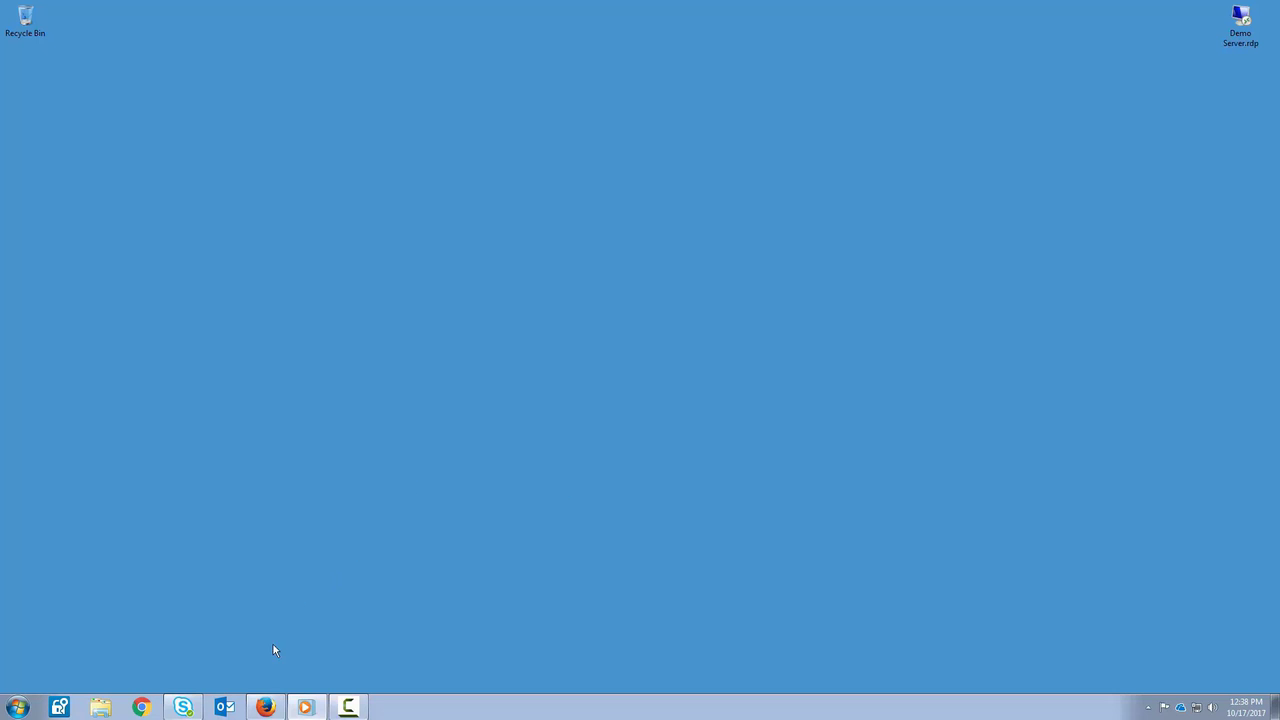
Switch to Firefox, download RemoteScan Enterprise per connected client from the customer portal, and open the unlock key generation page.
{"action": "left_click", "coordinate": [265, 707]}
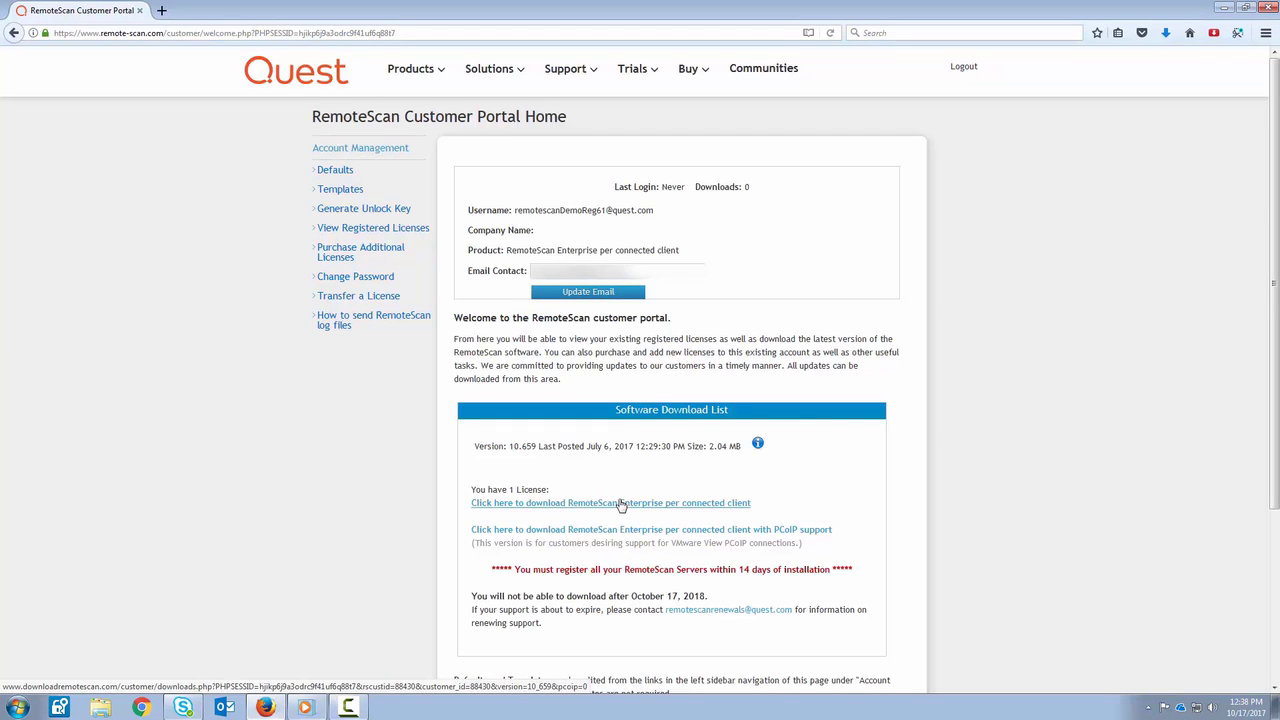
{"action": "left_click", "coordinate": [621, 505]}
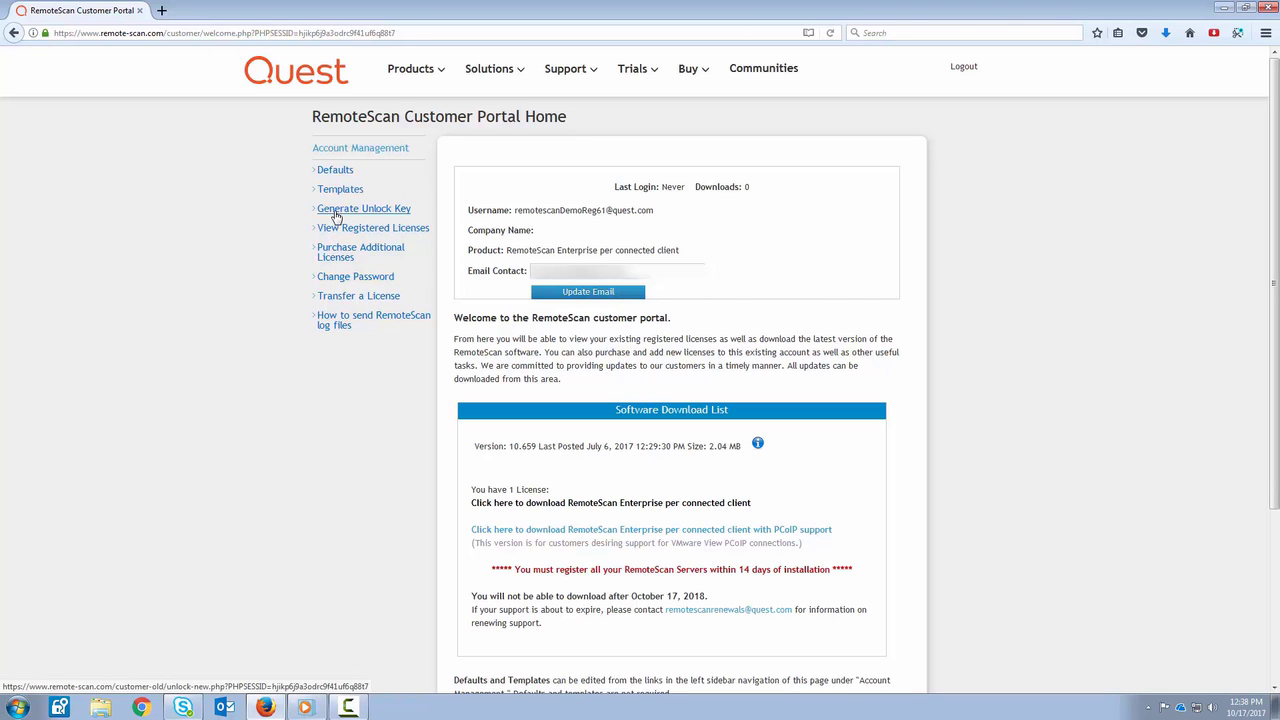
{"action": "left_click", "coordinate": [337, 216]}
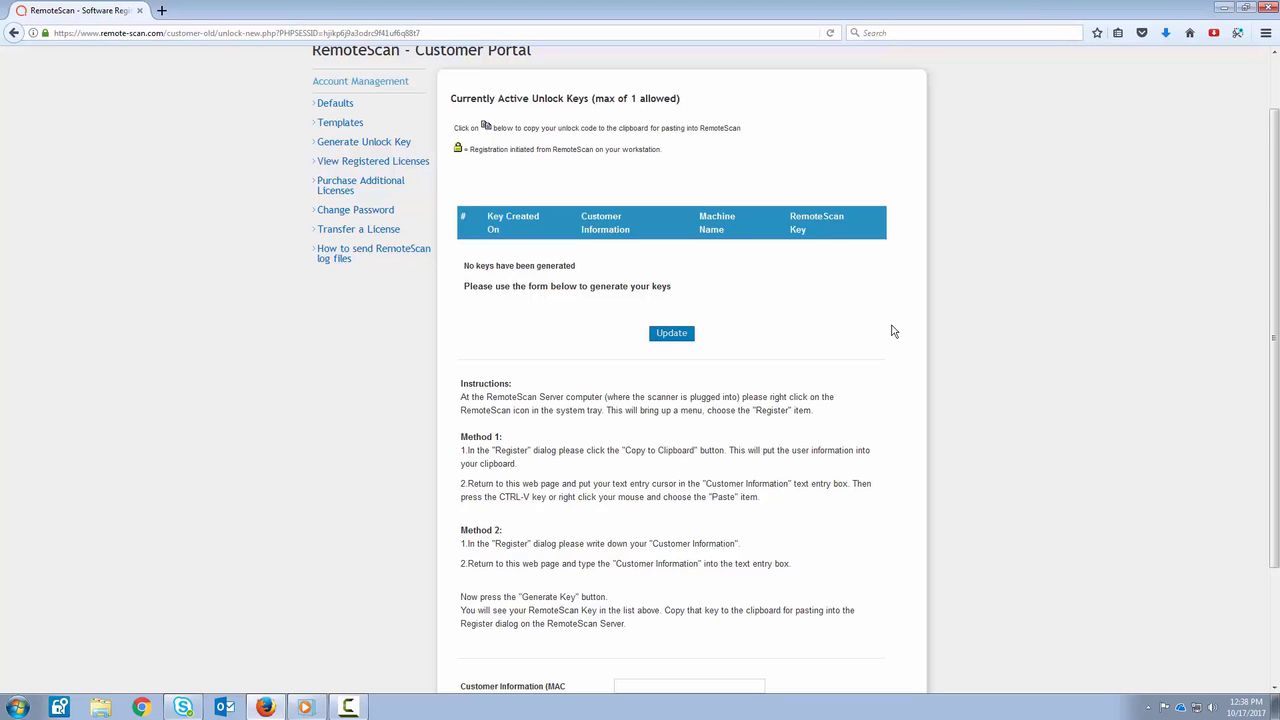
Generate an unlock key using the computer's MAC address as customer information and "Joes pc" as the machine name.
{"action": "scroll", "coordinate": [892, 332], "scroll_direction": "down", "scroll_amount": 3}
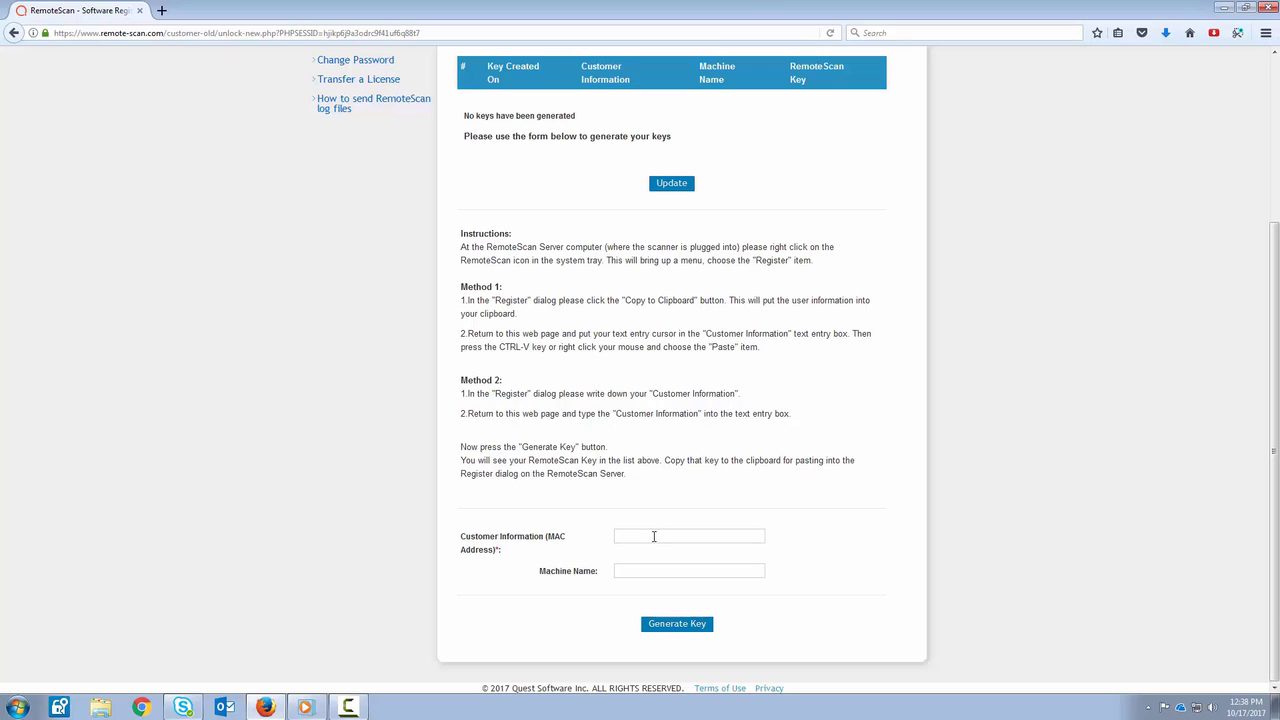
{"action": "double_click", "coordinate": [654, 536]}
{"action": "left_click", "coordinate": [652, 550]}
{"action": "left_click", "coordinate": [735, 570]}
{"action": "type", "text": "J"}
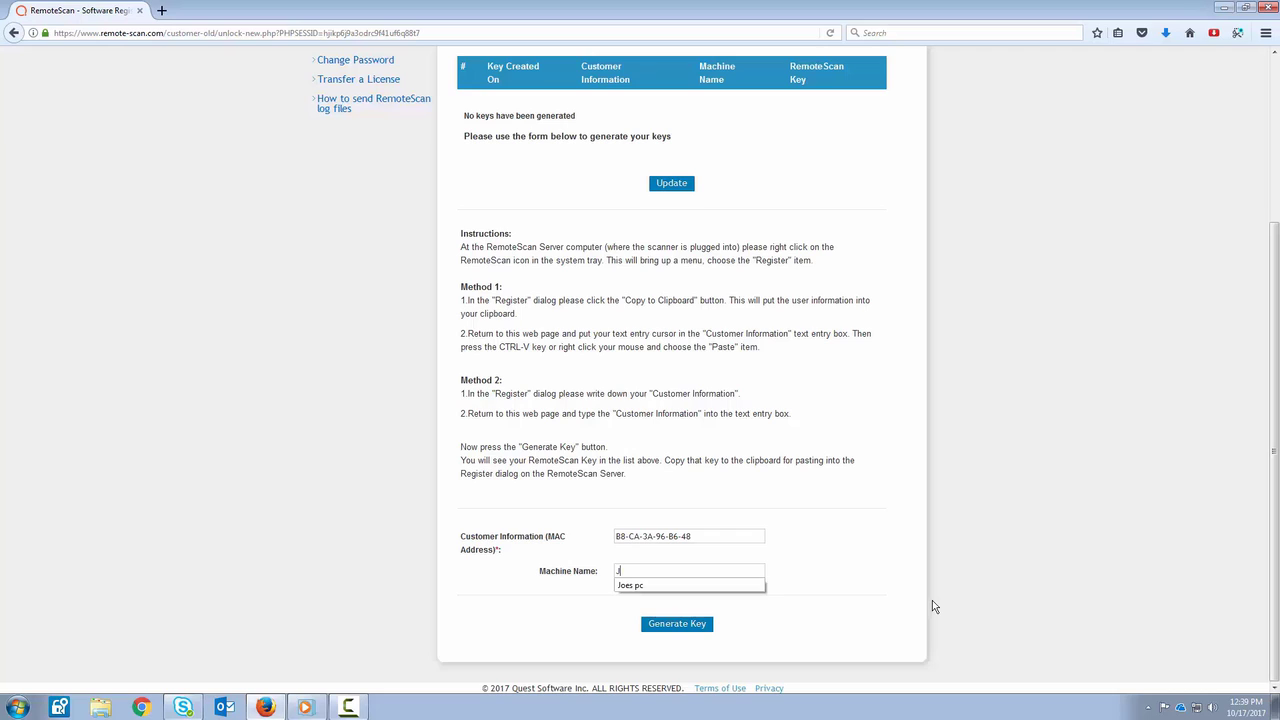
{"action": "type", "text": "oes pc"}
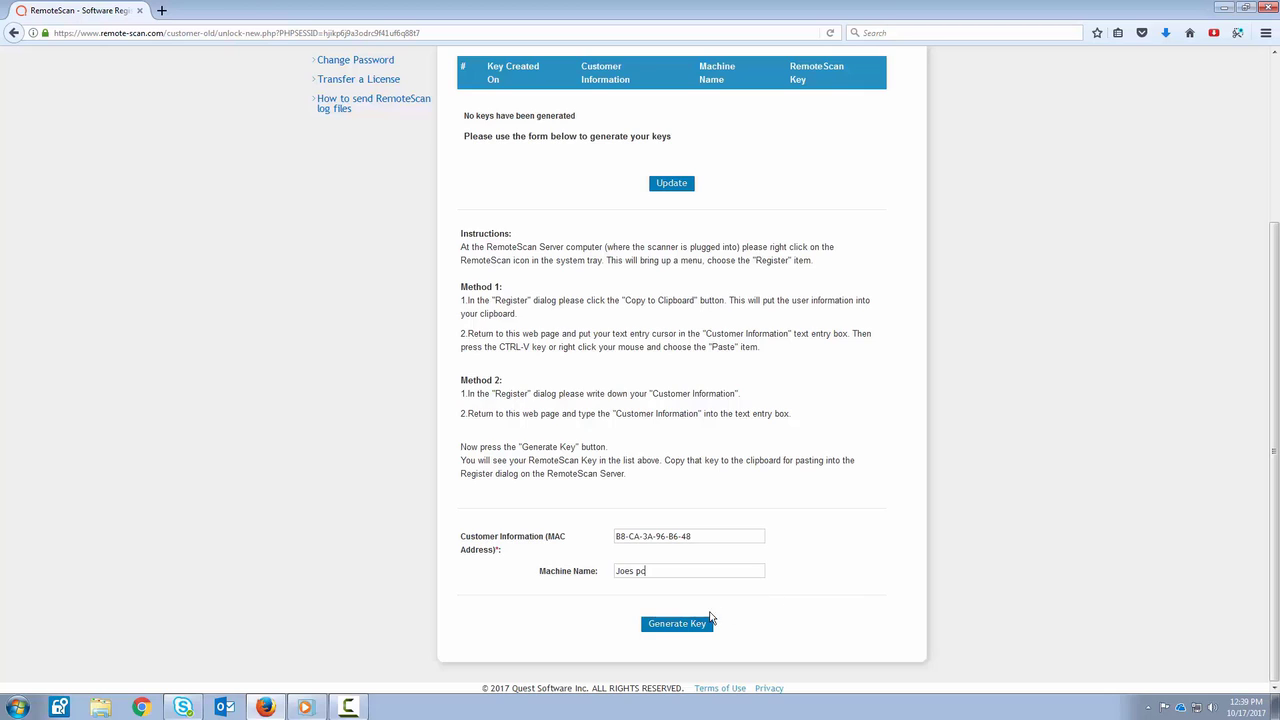
{"action": "left_click", "coordinate": [680, 624]}
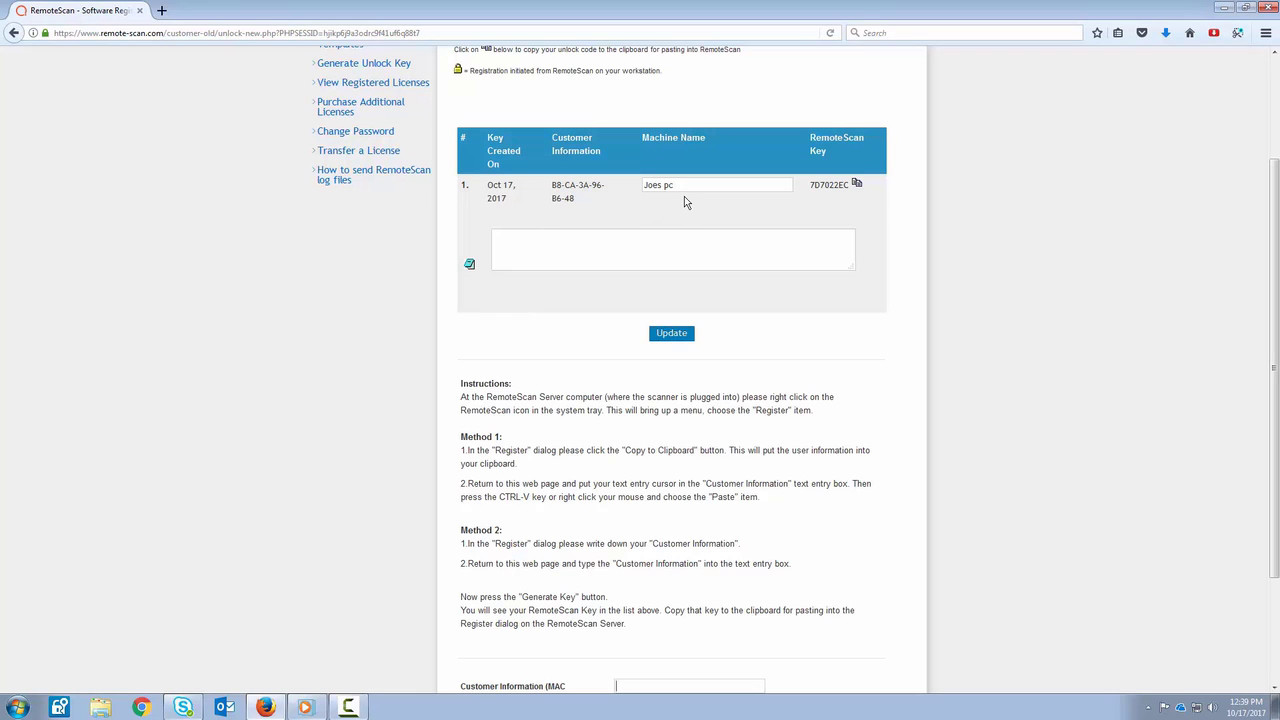
Copy the generated RemoteScan key from the active unlock keys table.
{"action": "left_click_drag", "start_coordinate": [810, 185], "coordinate": [849, 187]}
{"action": "right_click", "coordinate": [841, 186]}
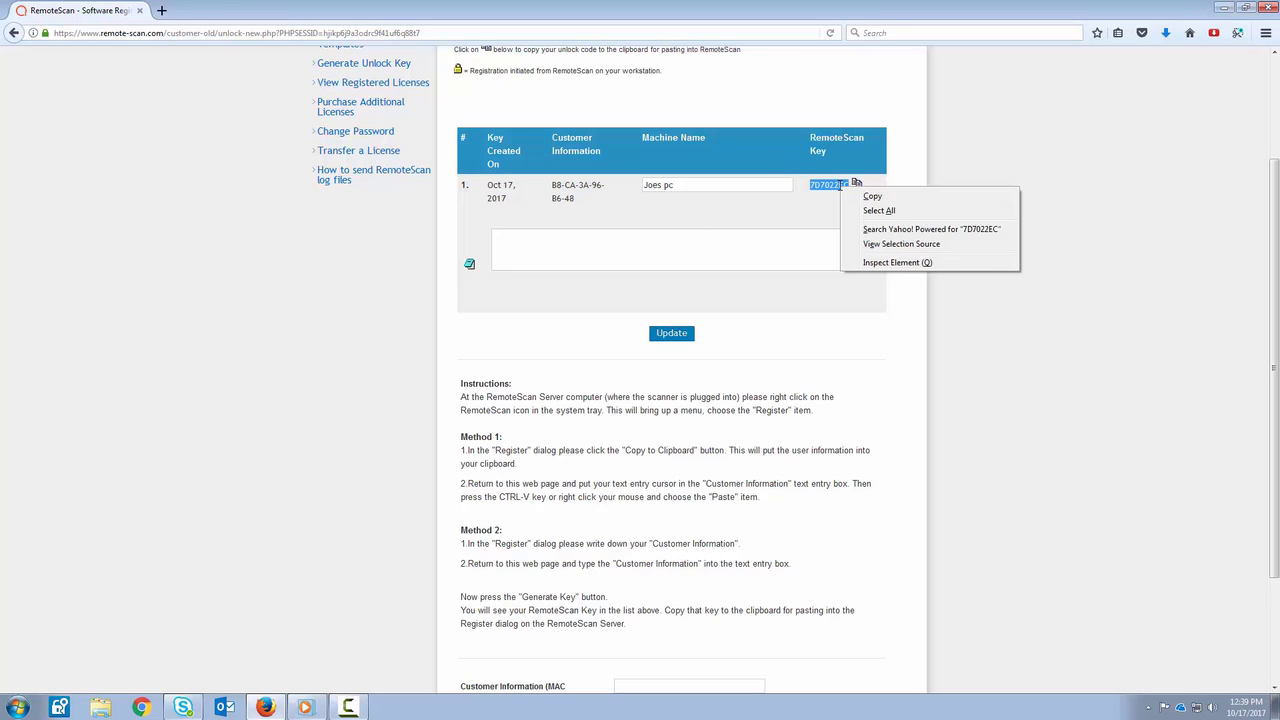
{"action": "left_click", "coordinate": [868, 196]}
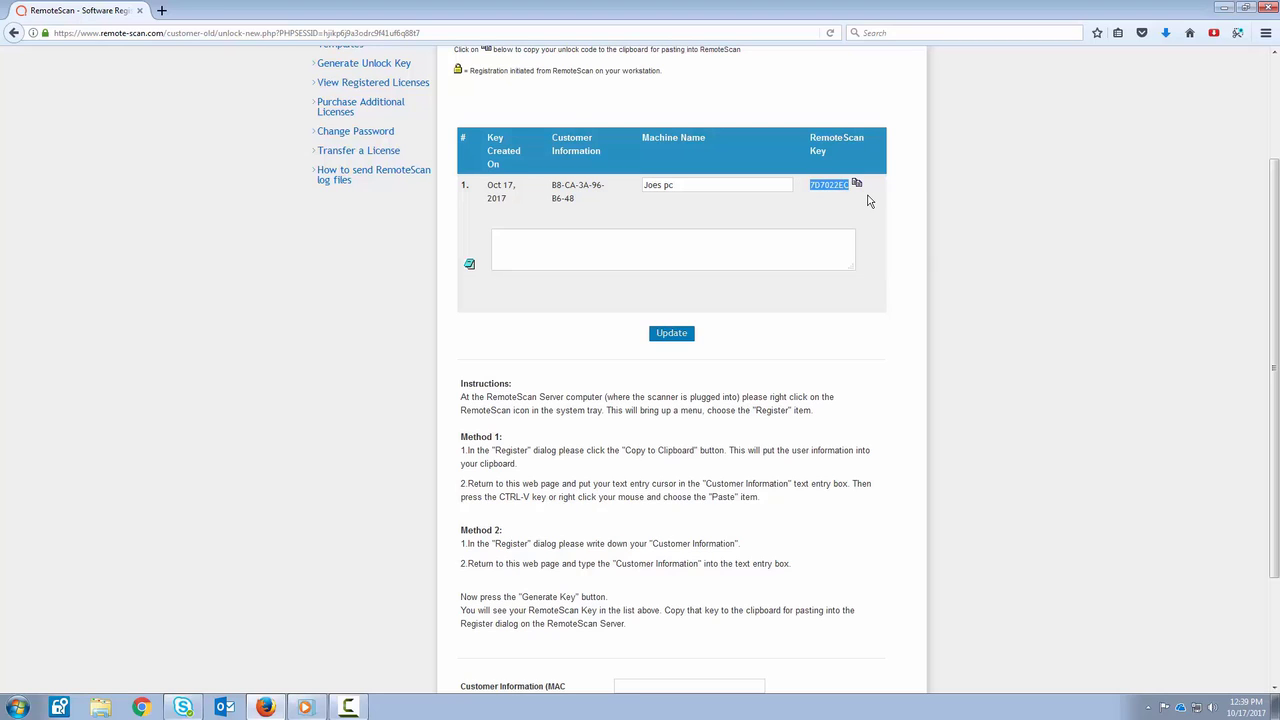
Switch to the RemoteScan Enterprise Server registration and check that the Intel(R) 82579LM Gigabit Network Connection is the selected network card.
{"action": "left_click", "coordinate": [1149, 709]}
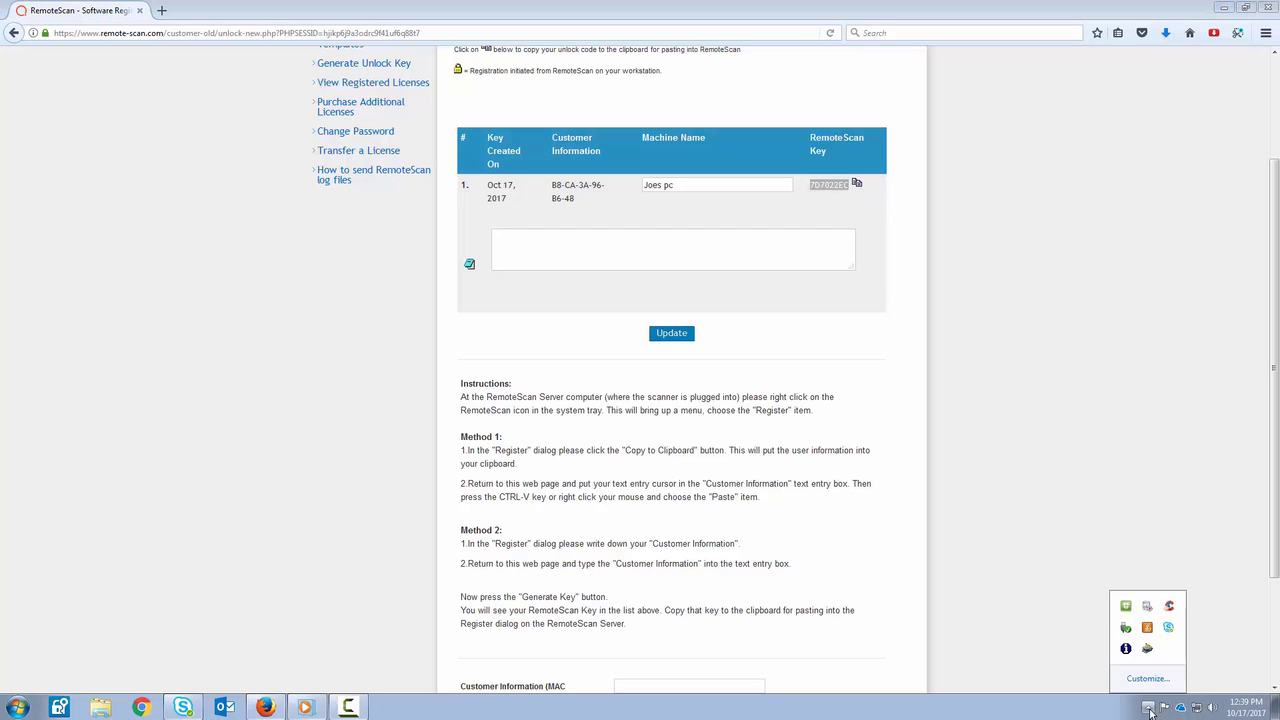
{"action": "right_click", "coordinate": [1147, 648]}
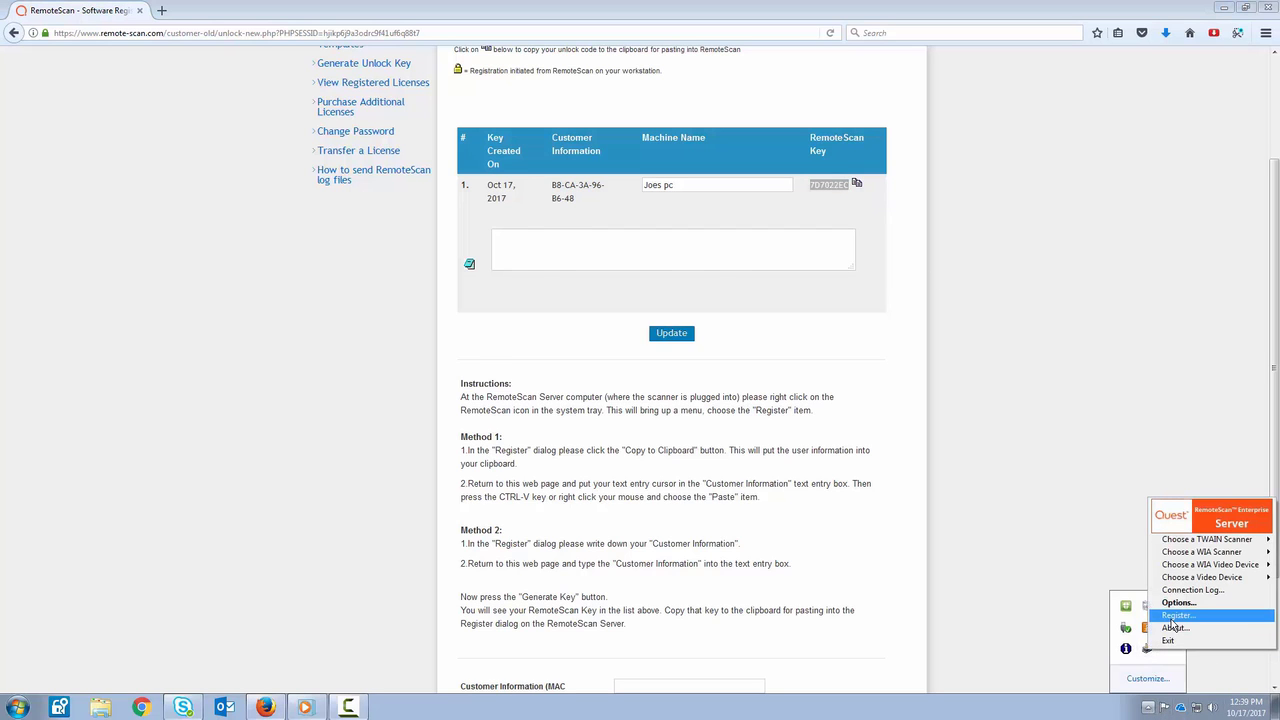
{"action": "left_click", "coordinate": [1175, 616]}
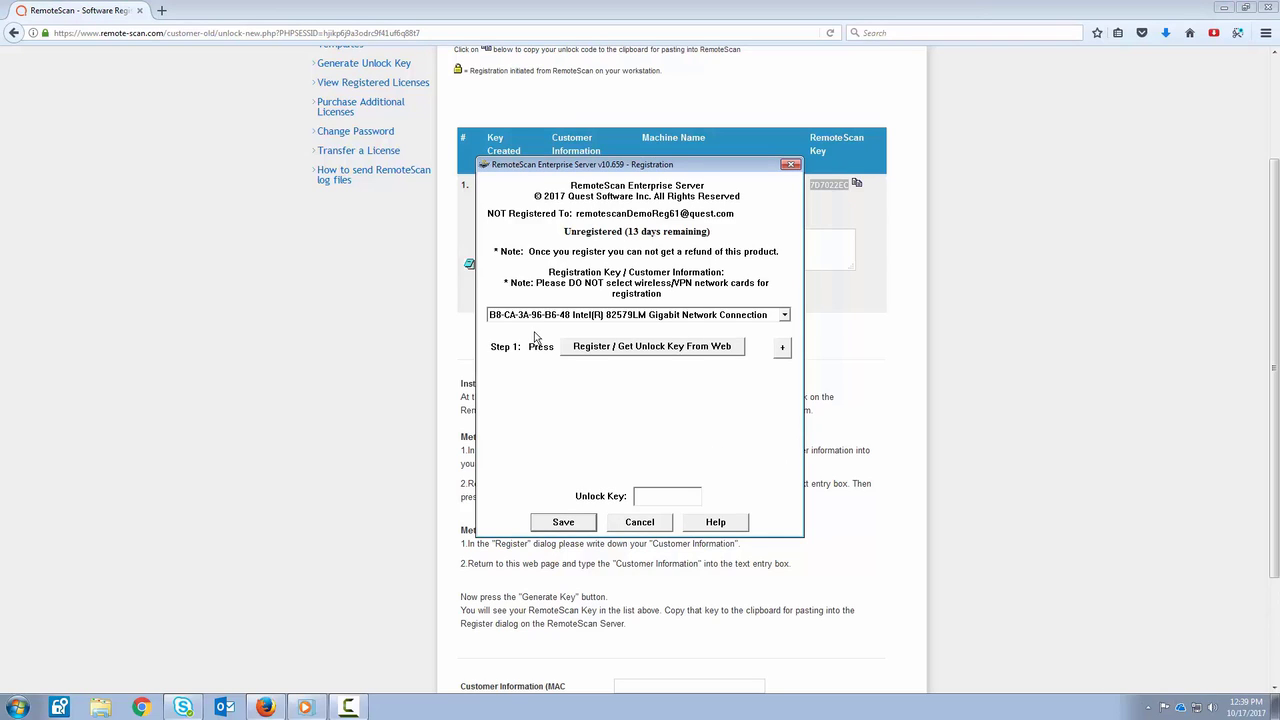
{"action": "left_click", "coordinate": [784, 315]}
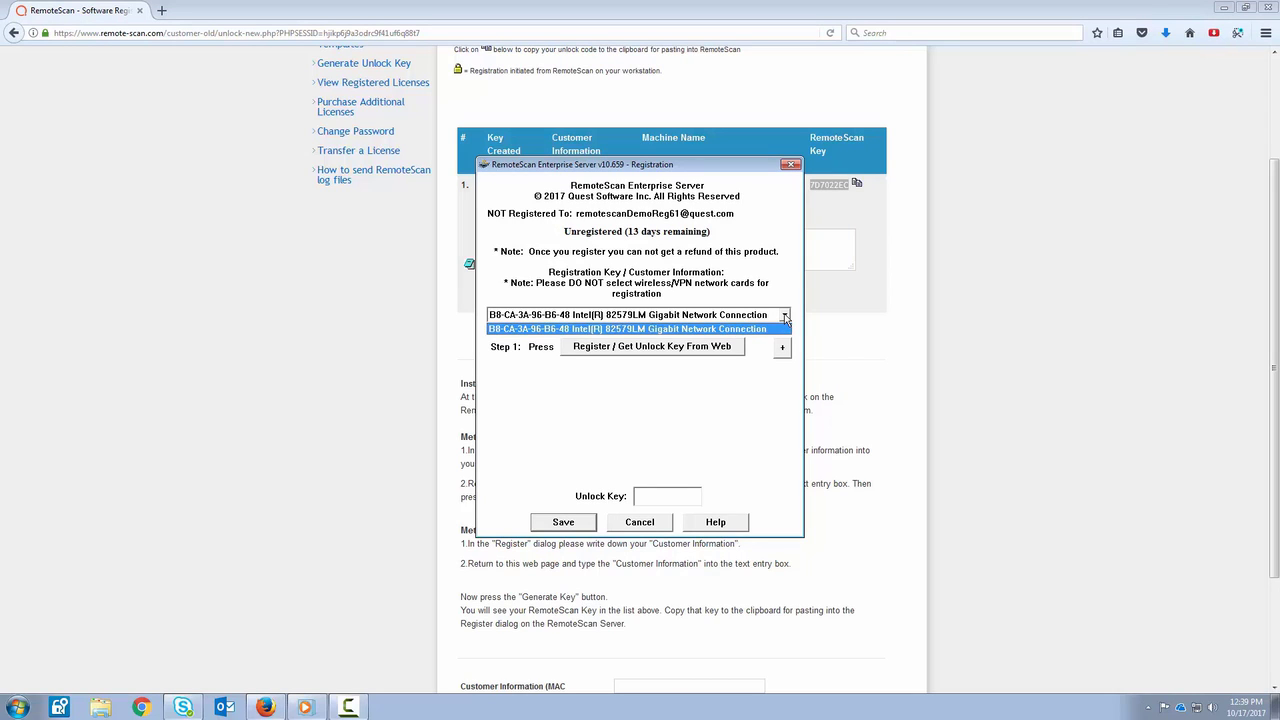
{"action": "left_click", "coordinate": [784, 317]}
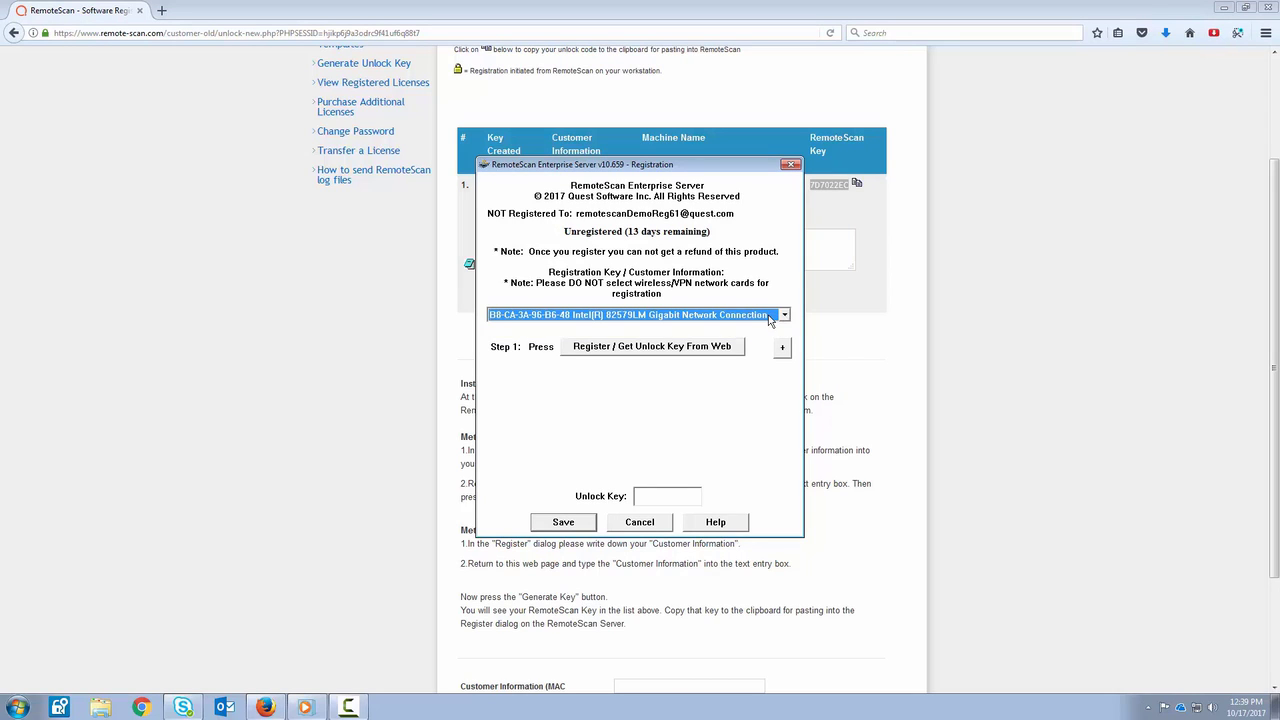
Paste the copied unlock key into the Unlock Key field and save the registration.
{"action": "left_click", "coordinate": [652, 497]}
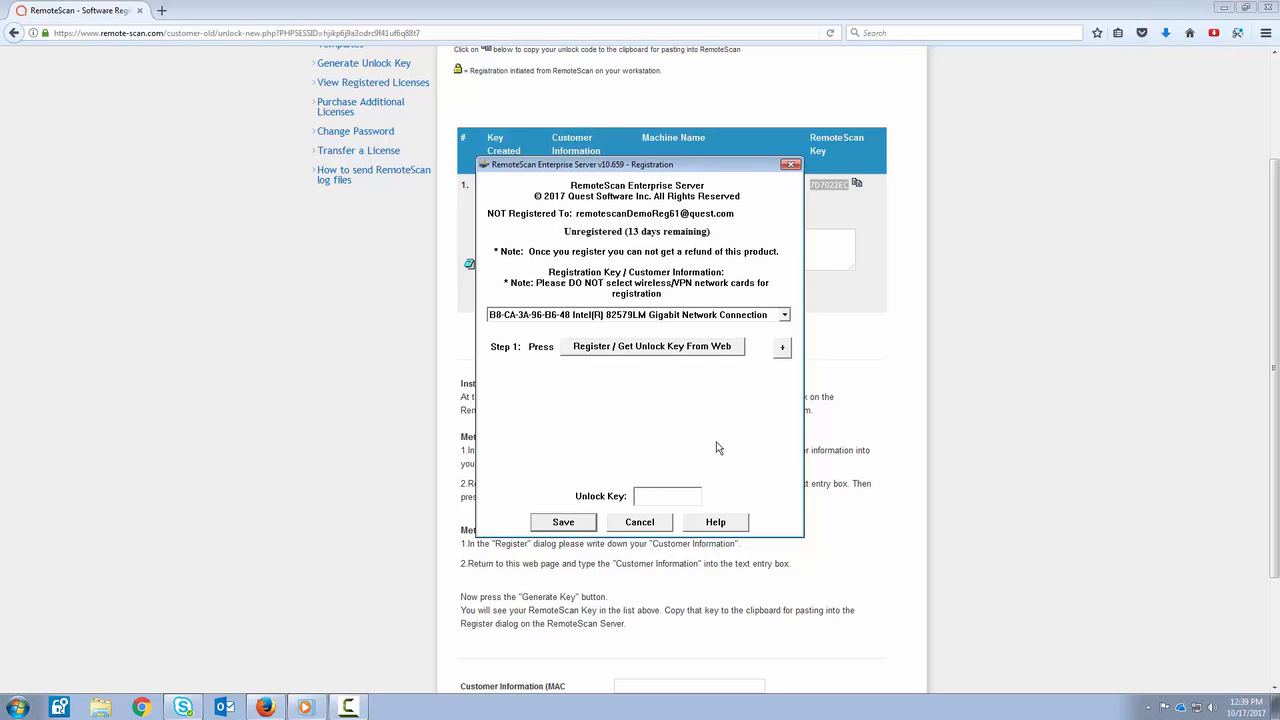
{"action": "right_click", "coordinate": [672, 495]}
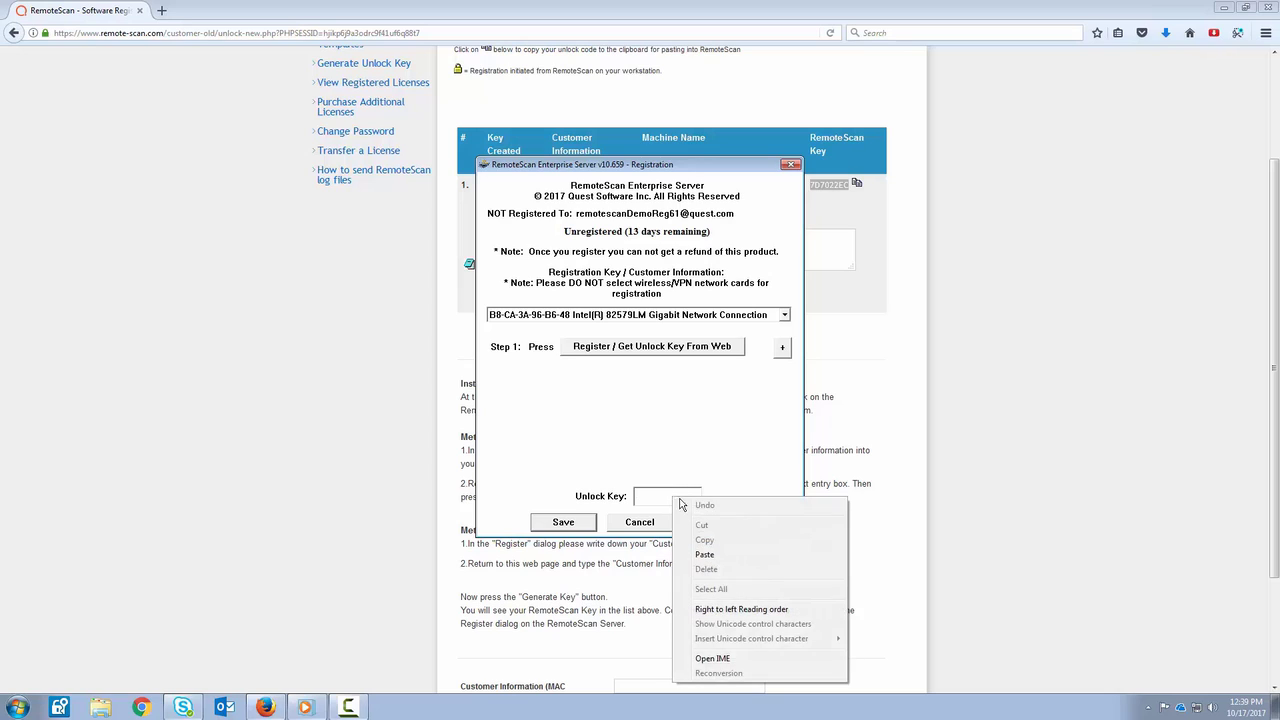
{"action": "left_click", "coordinate": [704, 555]}
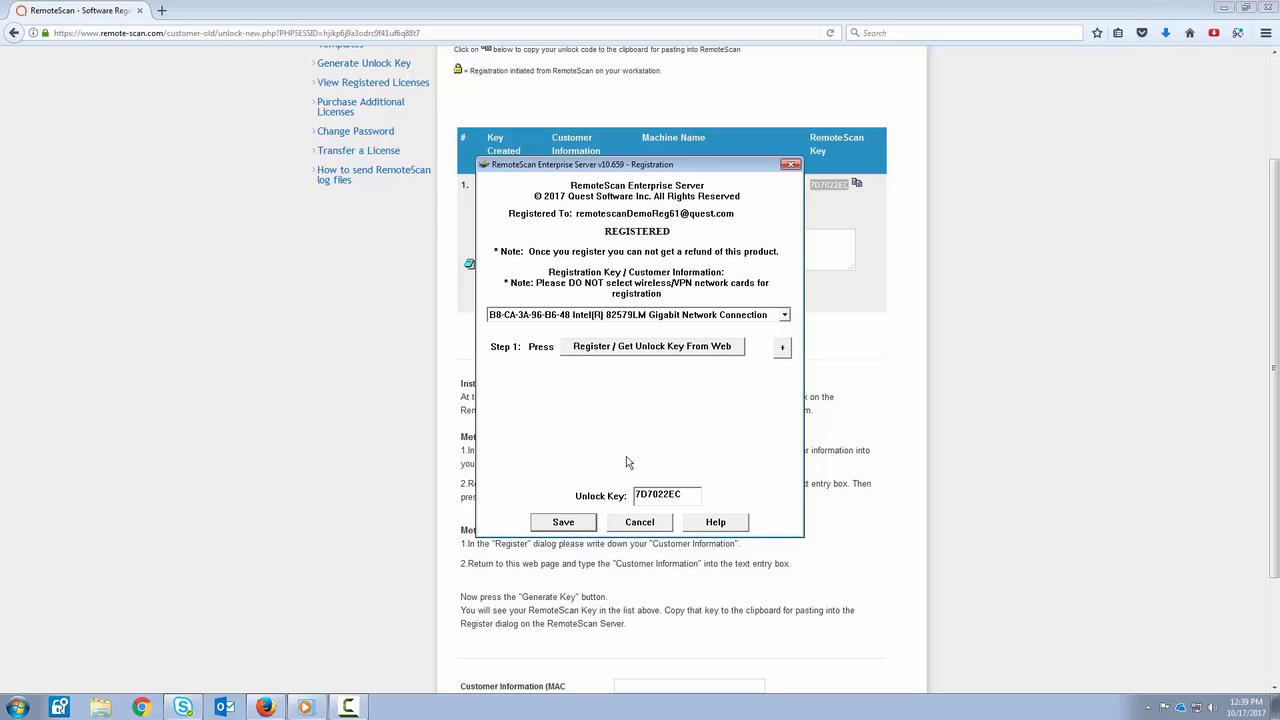
{"action": "left_click", "coordinate": [566, 522]}
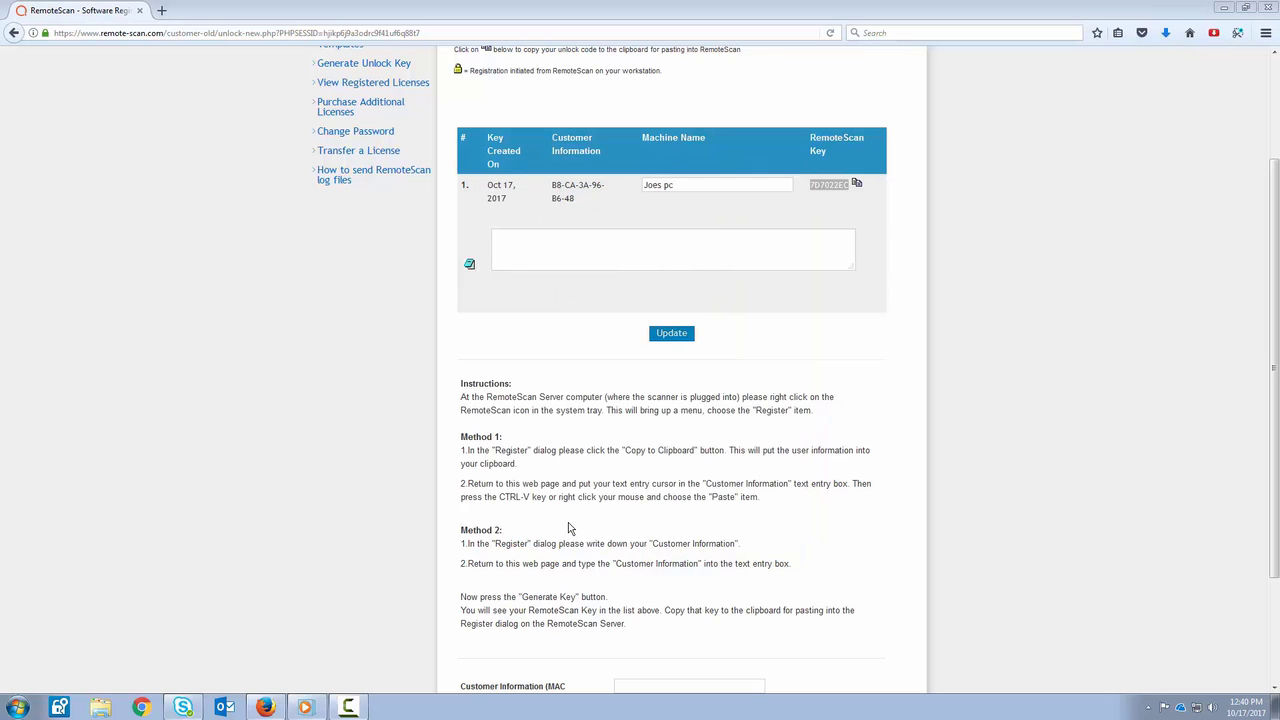
Reopen the RemoteScan Enterprise Server registration to check its registration status, and close it without saving.
{"action": "left_click", "coordinate": [1148, 708]}
{"action": "right_click", "coordinate": [1147, 650]}
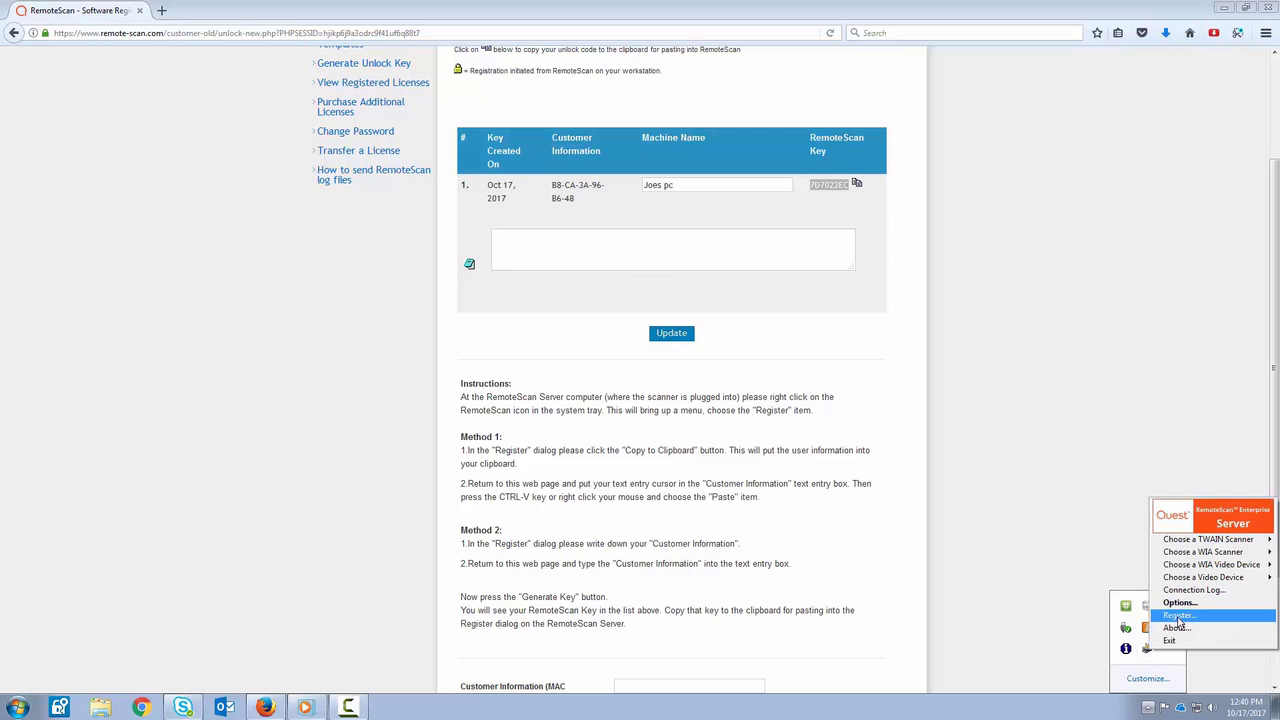
{"action": "left_click", "coordinate": [1178, 615]}
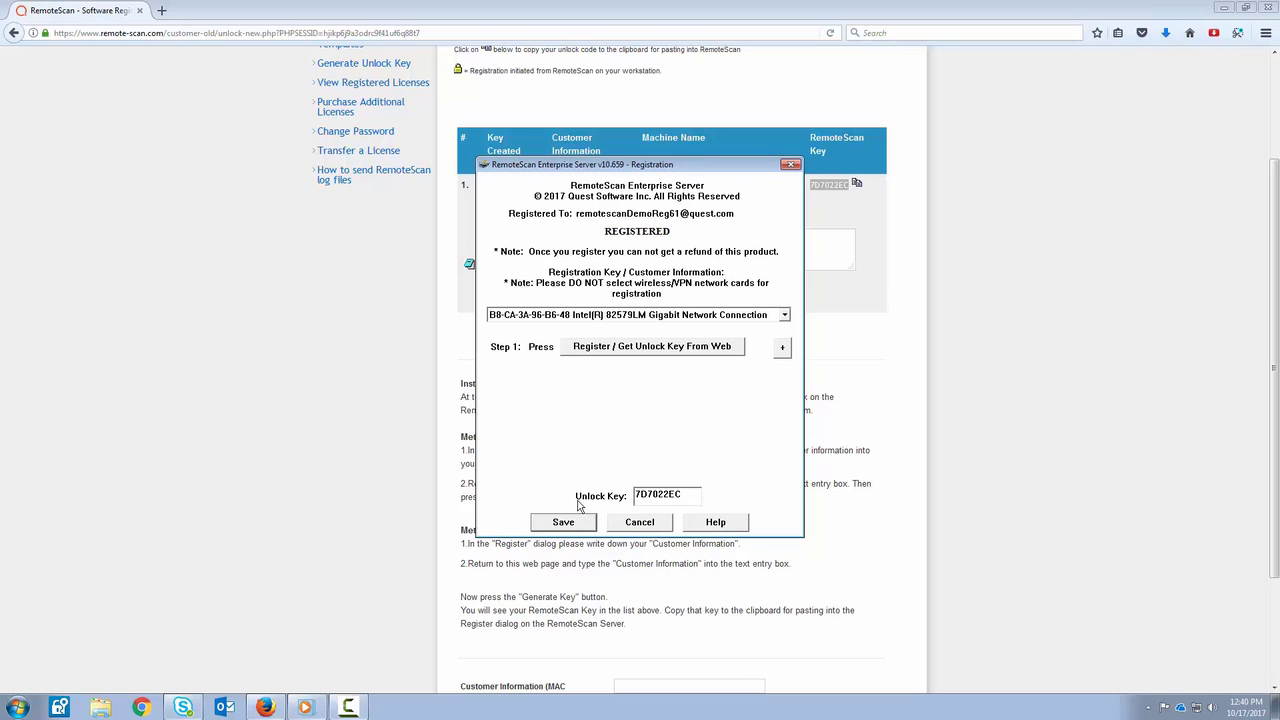
{"action": "left_click", "coordinate": [640, 522]}
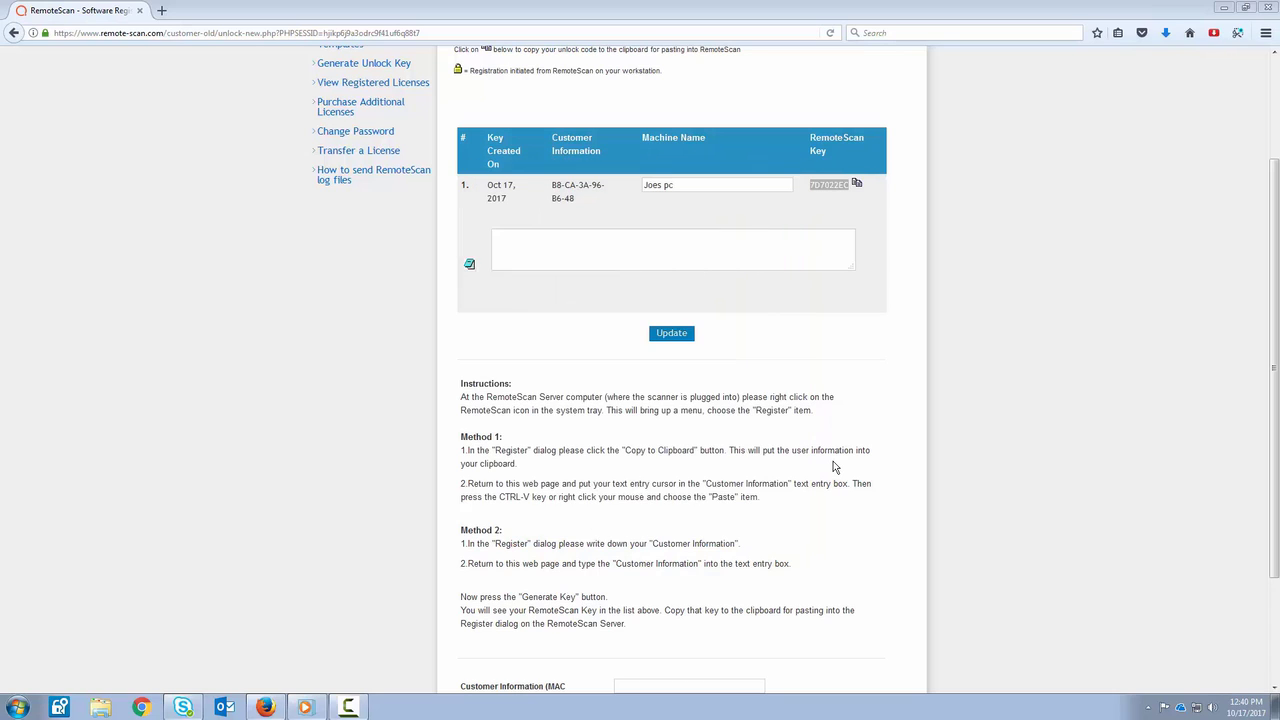